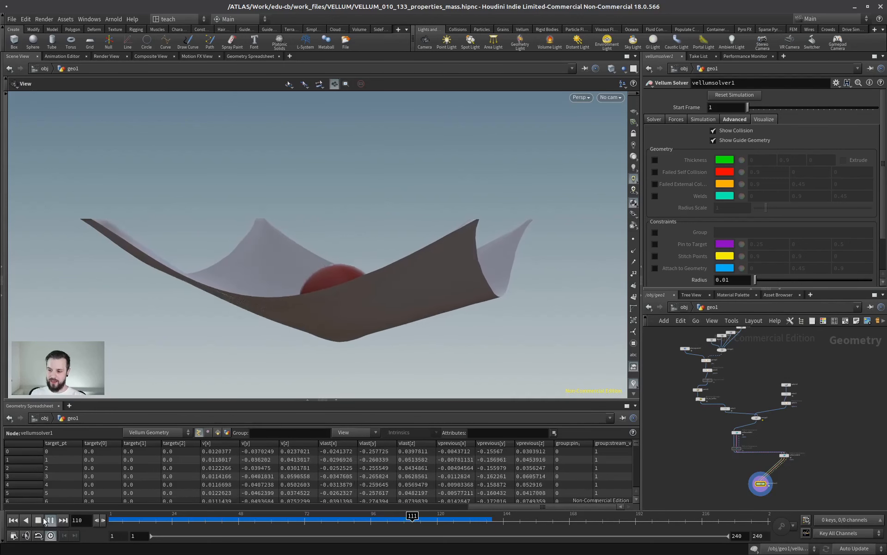
# Step: Pause the simulation playback and examine the red ball resting in the cloth from a higher angle
pyautogui.click(50, 520)
pyautogui.moveTo(322, 268); pyautogui.dragTo(250, 279)
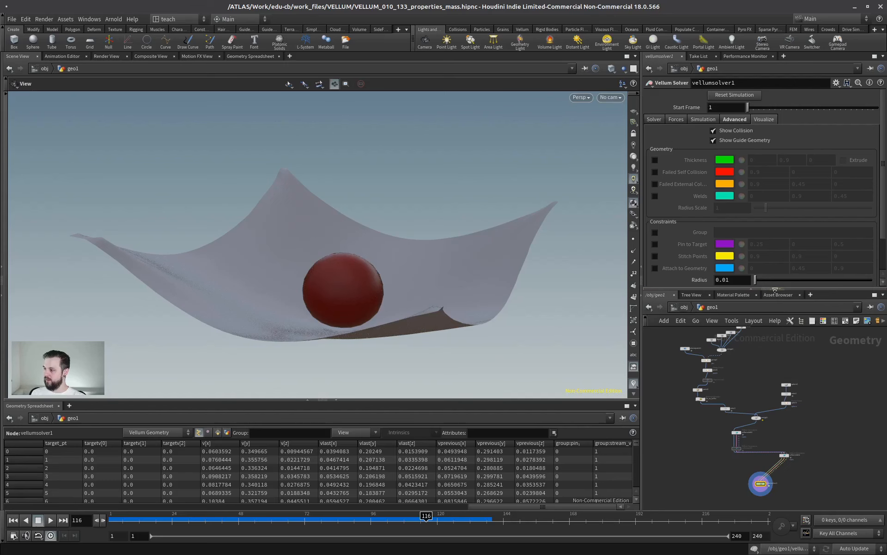
pyautogui.moveTo(780, 290); pyautogui.dragTo(767, 189)
pyautogui.scroll(3, 788, 404)
pyautogui.moveTo(376, 285); pyautogui.dragTo(462, 301)
# Step: Add a Clip node after vellumsolver1 and display its output
pyautogui.scroll(4, 825, 395)
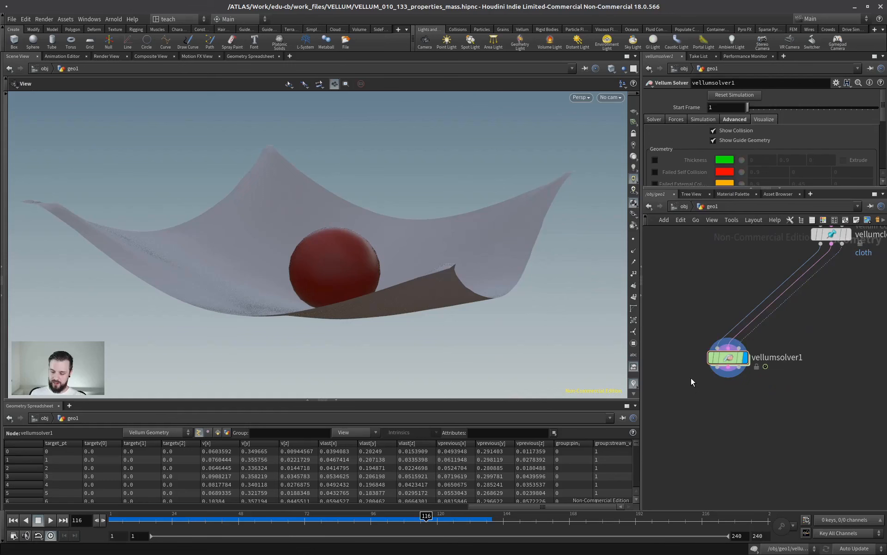
pyautogui.press('Tab')
pyautogui.write('wrangle')
pyautogui.press('Return')
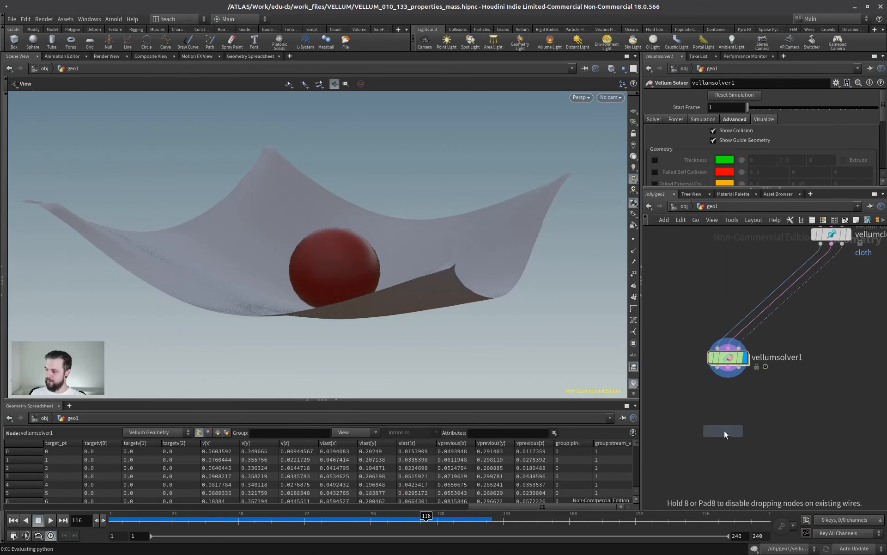
pyautogui.click(724, 430)
pyautogui.click(738, 433)
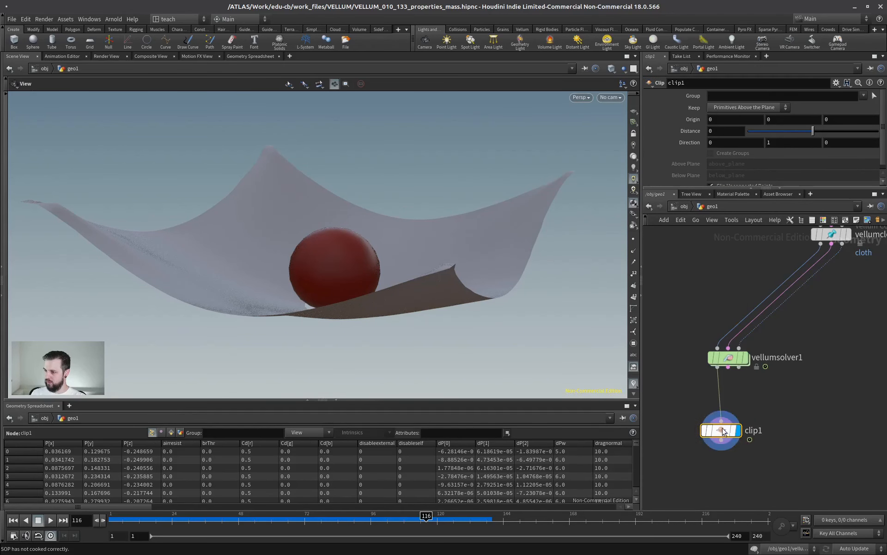
# Step: Place the clip plane through the ball at origin about 0, 0.205, -0.06, with its direction facing roughly along negative Z
pyautogui.press('Return')
pyautogui.press('Escape')
pyautogui.moveTo(322, 239); pyautogui.dragTo(342, 240)
pyautogui.moveTo(354, 238); pyautogui.dragTo(332, 183)
pyautogui.scroll(8, 342, 240)
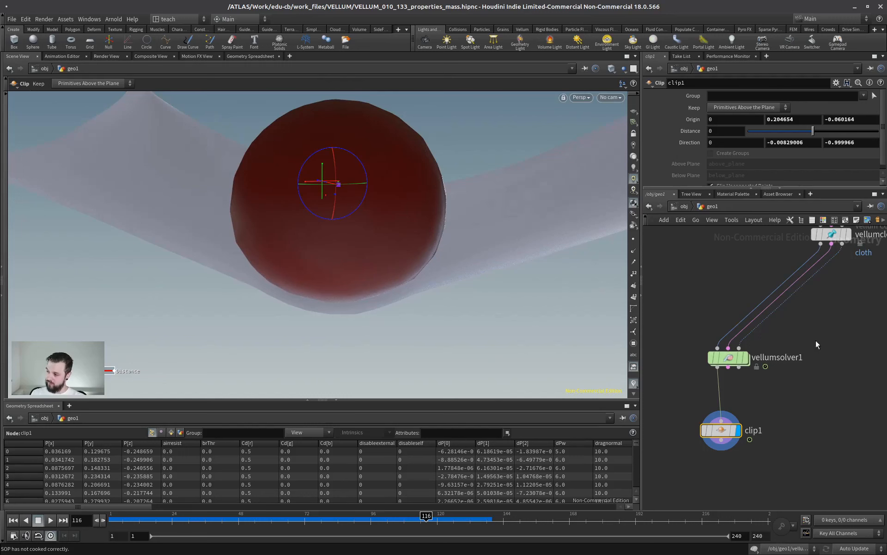
# Step: Enable the Thickness visualization on vellumsolver1 and compare the clipped ball and cloth in wireframe and shaded views
pyautogui.moveTo(815, 315); pyautogui.dragTo(835, 319, button='middle')
pyautogui.click(746, 361)
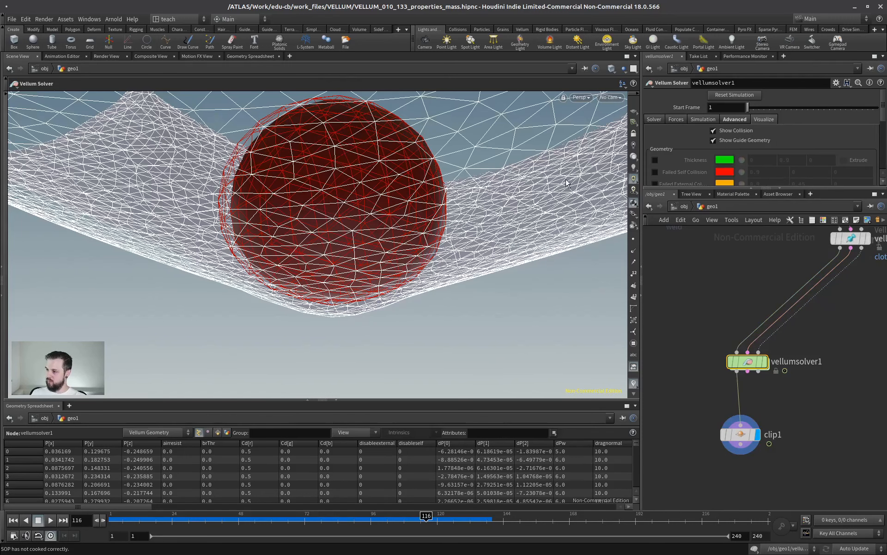
pyautogui.moveTo(739, 189); pyautogui.dragTo(739, 282)
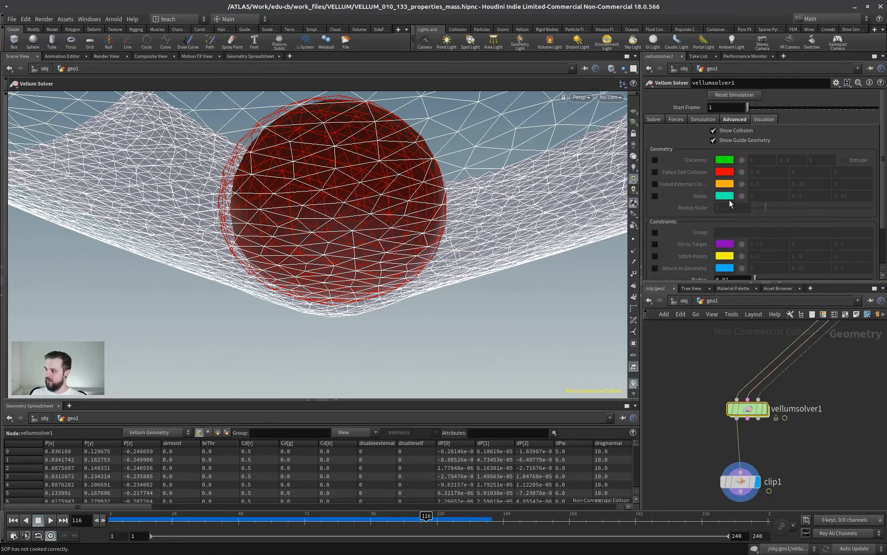
pyautogui.click(655, 160)
pyautogui.moveTo(390, 228)
pyautogui.mouseDown()
pyautogui.moveTo(175, 225)
pyautogui.moveTo(353, 257)
pyautogui.moveTo(238, 228)
pyautogui.mouseUp()
pyautogui.press('w')
pyautogui.moveTo(237, 228); pyautogui.dragTo(393, 241, button='right')
pyautogui.press('w')
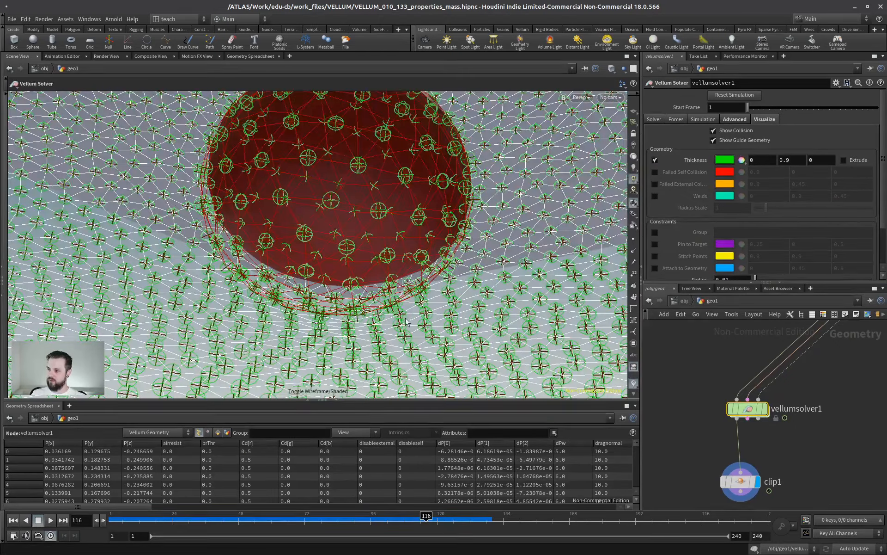
# Step: Display vellumsolver1 instead of the clipped result and view the thickness spheres on the whole ball
pyautogui.click(765, 409)
pyautogui.moveTo(752, 408); pyautogui.dragTo(745, 409)
pyautogui.press('Escape')
pyautogui.moveTo(402, 287); pyautogui.dragTo(351, 250)
pyautogui.moveTo(351, 249); pyautogui.dragTo(393, 249, button='right')
# Step: Set the Thickness mode of vellumcloth2 to Set Uniform with a value of 0.01
pyautogui.scroll(-2, 757, 393)
pyautogui.moveTo(785, 361); pyautogui.dragTo(721, 457, button='middle')
pyautogui.click(756, 423)
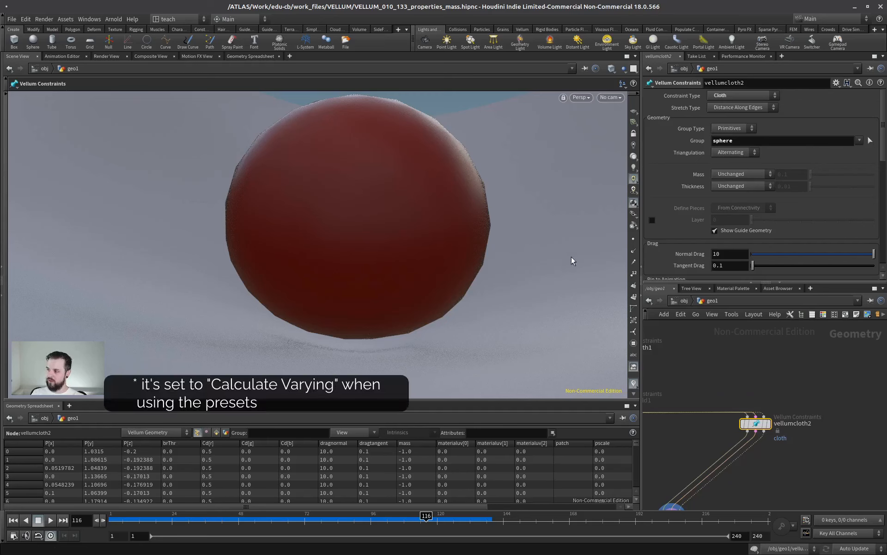
pyautogui.scroll(-3, 772, 421)
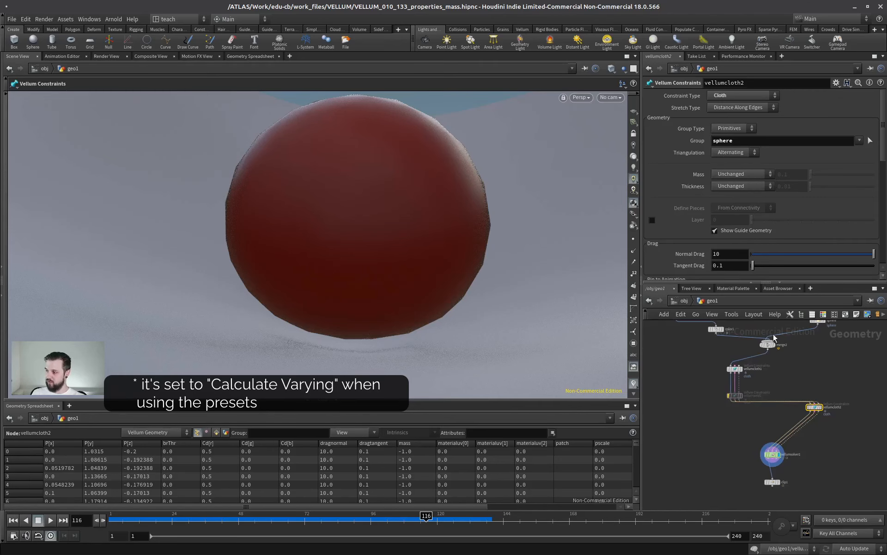
pyautogui.scroll(2, 761, 372)
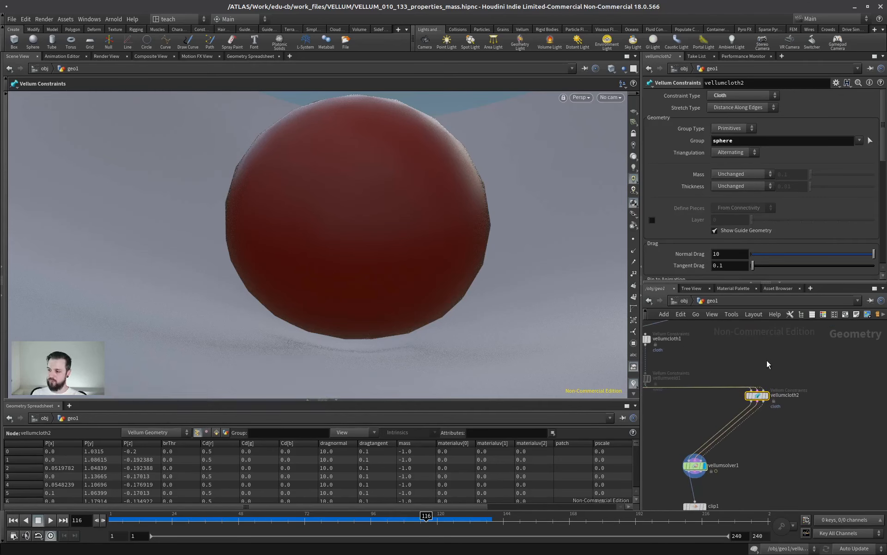
pyautogui.click(741, 186)
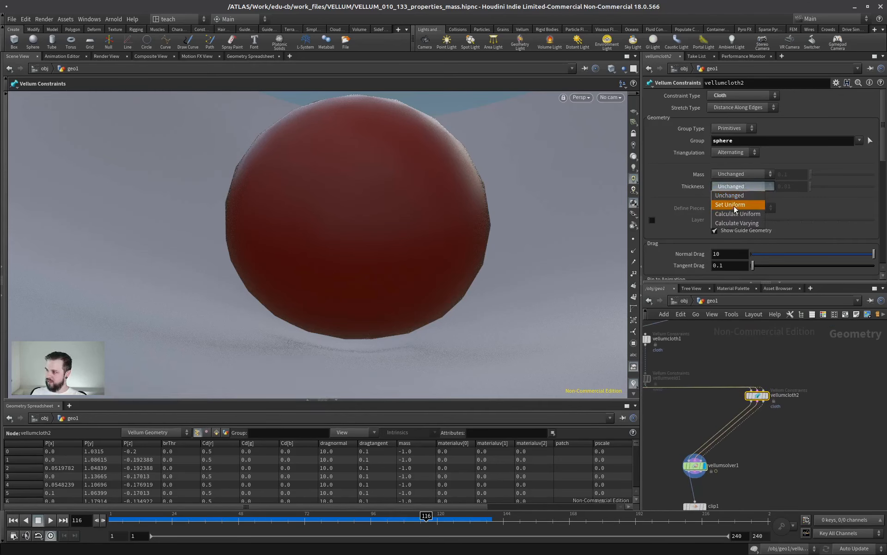
pyautogui.click(734, 206)
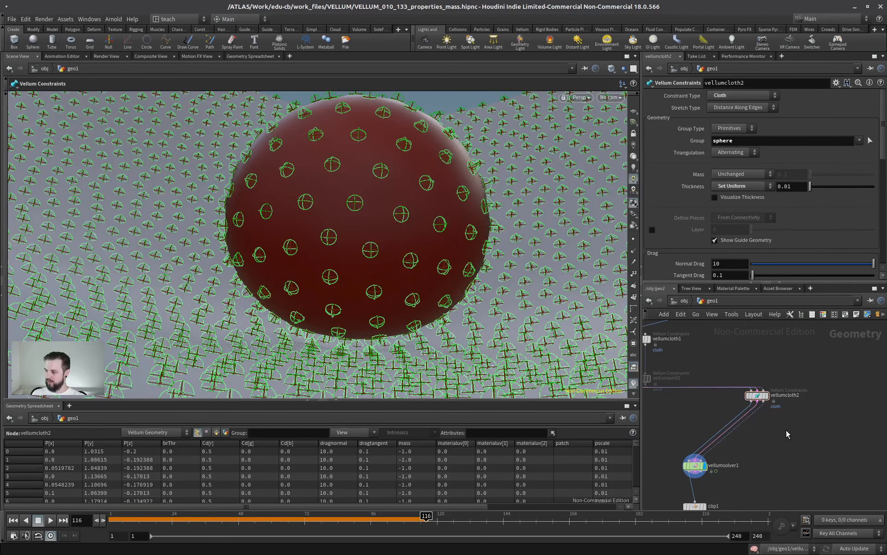
# Step: Examine the point attributes of vellumcloth2, including pscale, in the geometry spreadsheet
pyautogui.scroll(2, 788, 434)
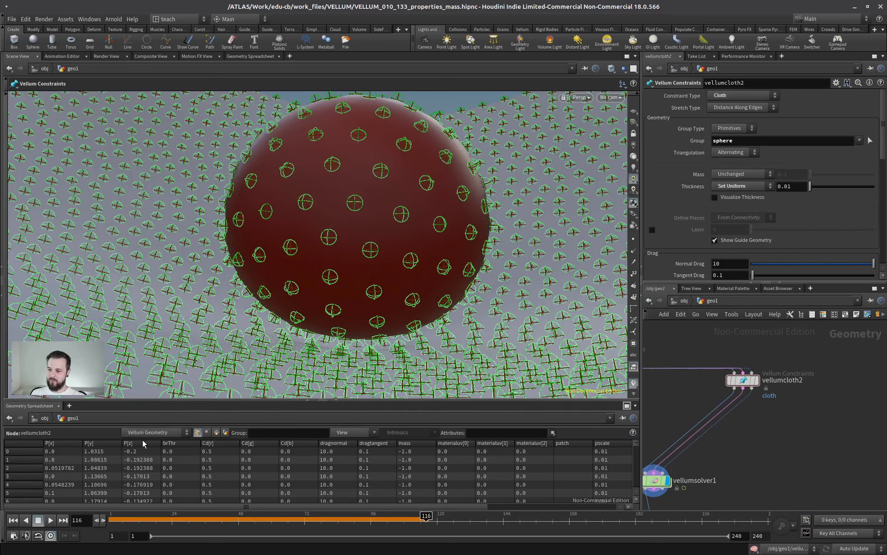
pyautogui.click(156, 434)
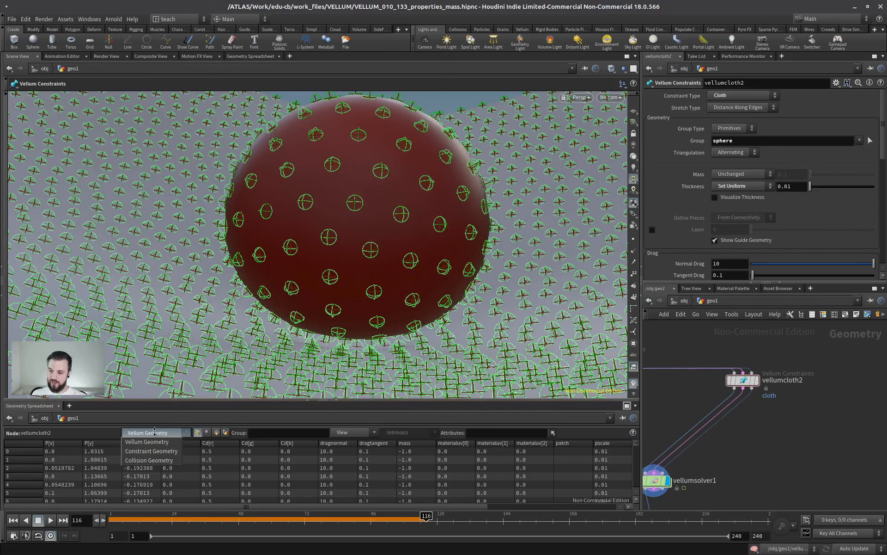
pyautogui.click(189, 406)
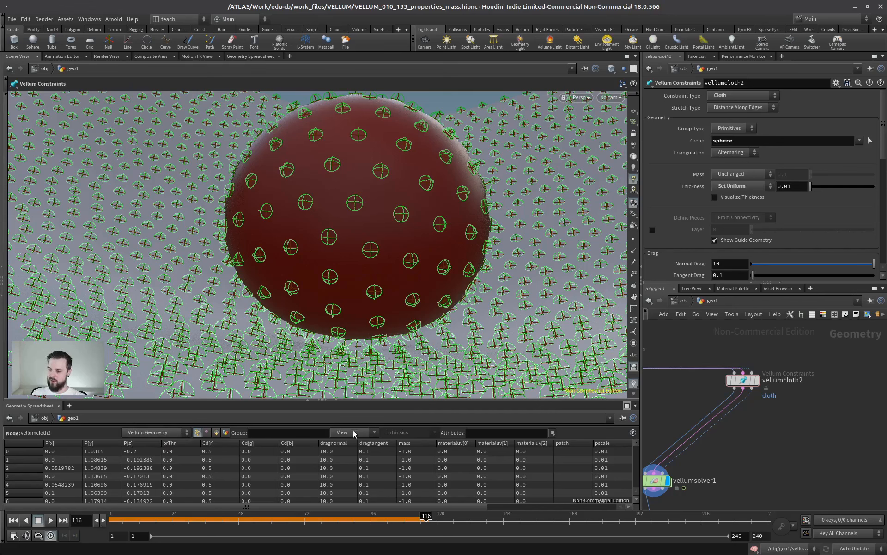
pyautogui.moveTo(221, 500); pyautogui.dragTo(233, 506)
pyautogui.click(256, 484)
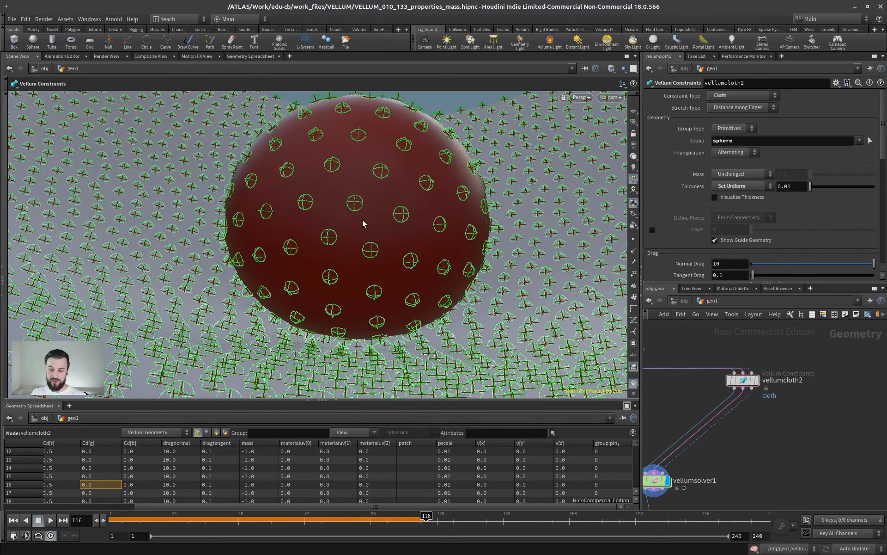
# Step: Insert a Point Wrangle with f@pscale=0.1; between vellumcloth2 and vellumsolver1, and rerun the simulation from the first frame
pyautogui.moveTo(752, 443); pyautogui.dragTo(815, 428, button='middle')
pyautogui.press('Tab')
pyautogui.write('pointwr')
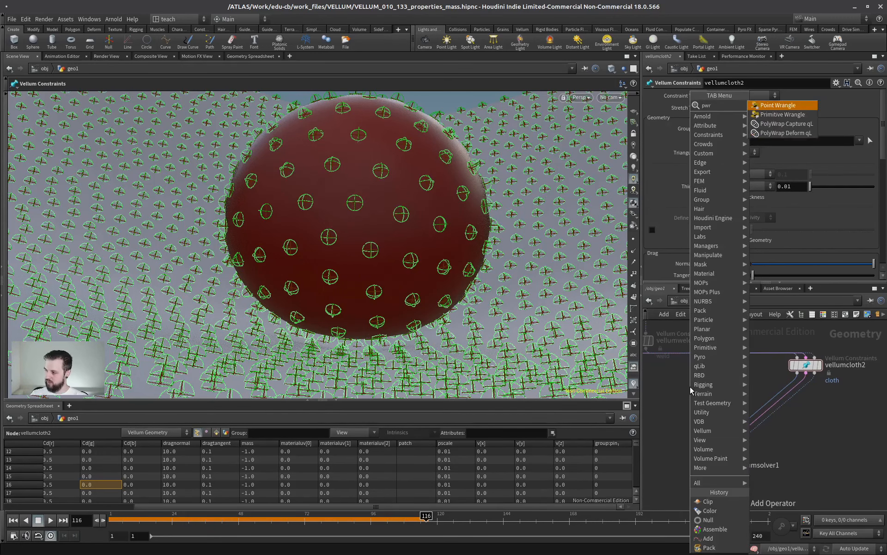
pyautogui.press('Return')
pyautogui.click(690, 405)
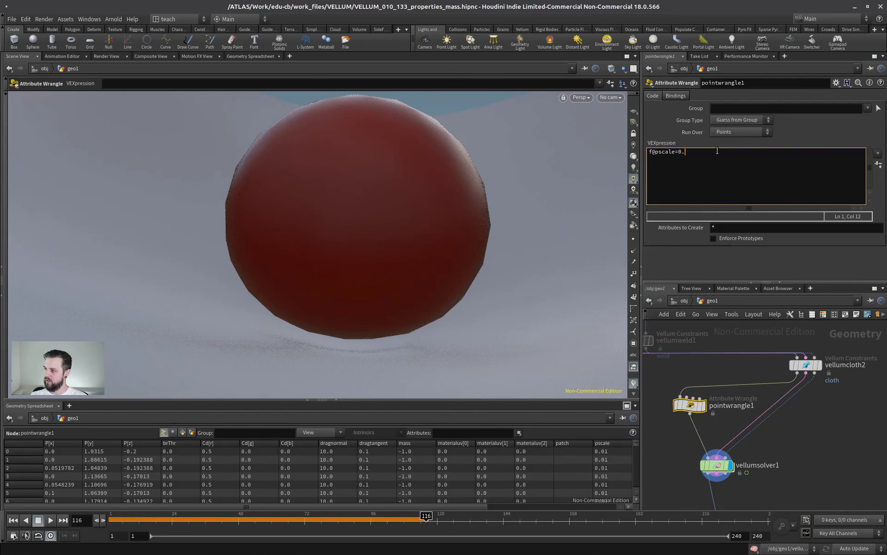
pyautogui.click(716, 465)
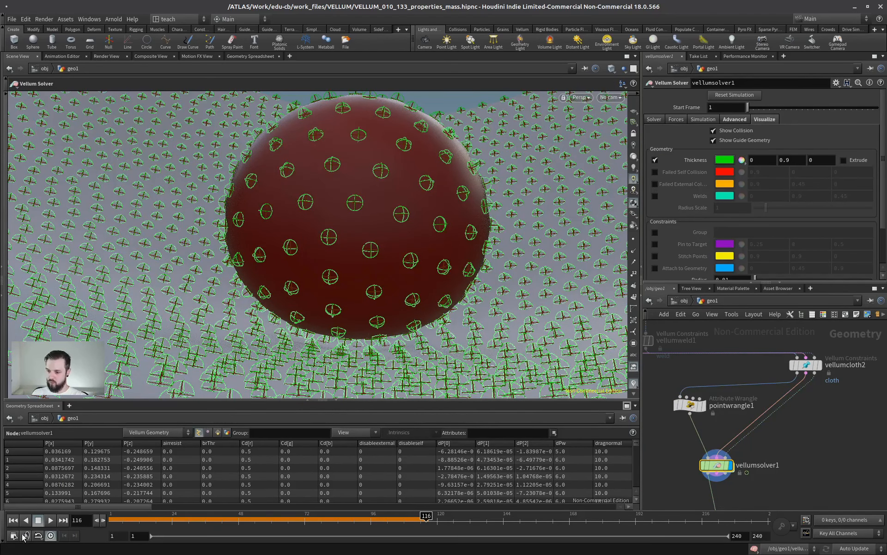
pyautogui.click(13, 520)
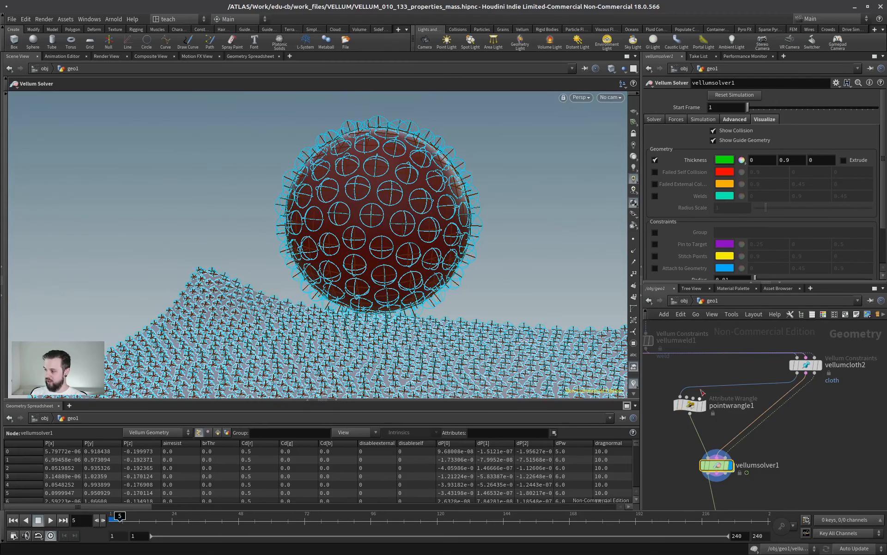
# Step: Change the wrangle expression to f@pscale=0.001; and replay the first few frames of the simulation
pyautogui.click(696, 401)
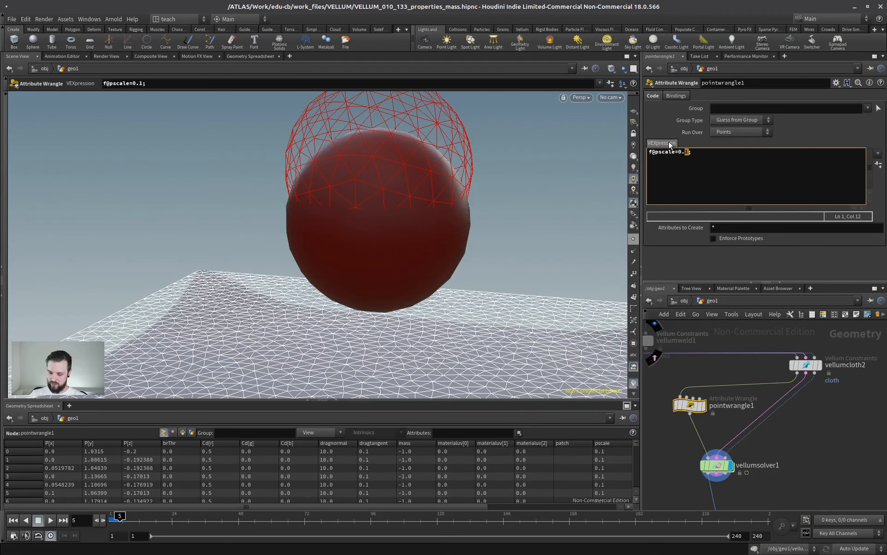
pyautogui.write('001')
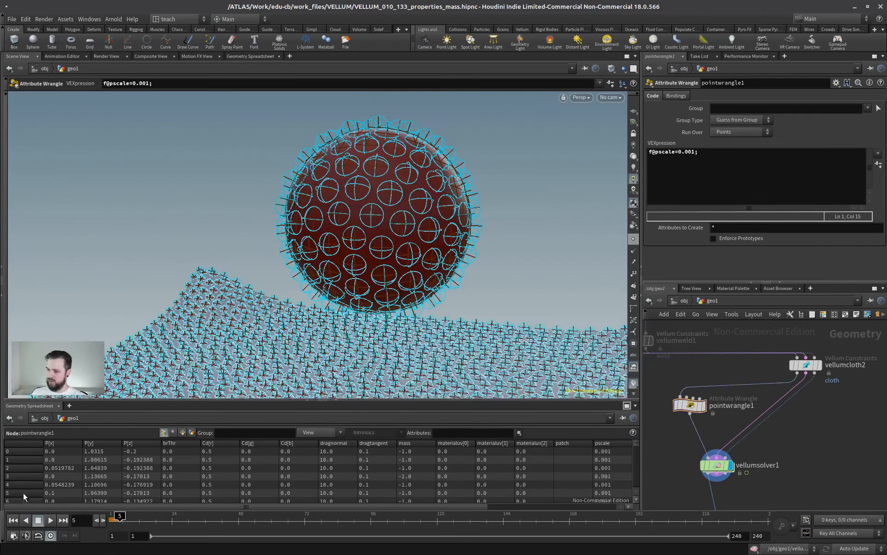
pyautogui.click(13, 520)
pyautogui.click(50, 520)
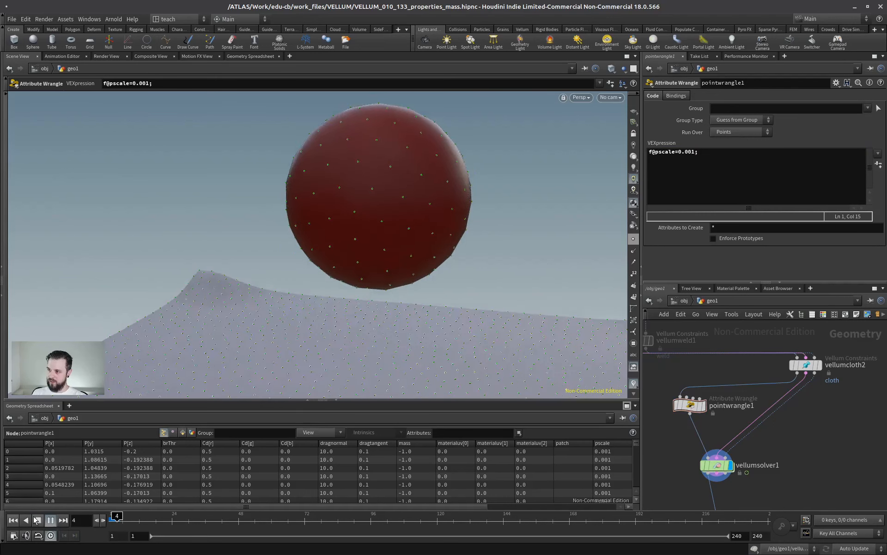
pyautogui.click(37, 519)
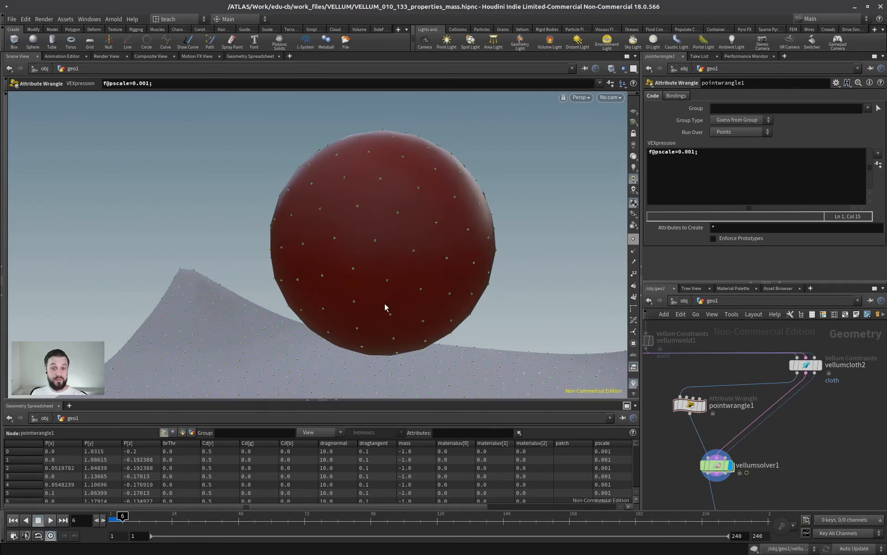
# Step: Delete the Point Wrangle and set the Thickness mode of vellumcloth2 to Unchanged
pyautogui.click(676, 405)
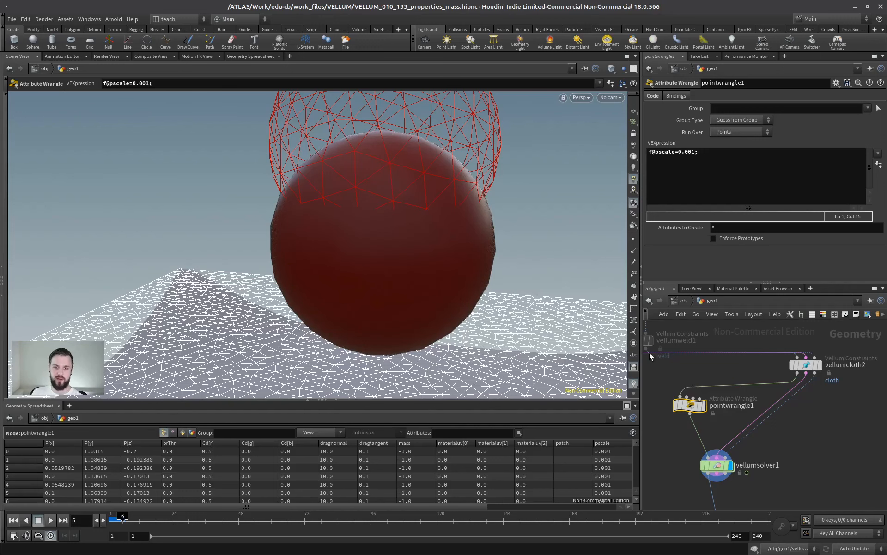
pyautogui.press('Delete')
pyautogui.click(807, 364)
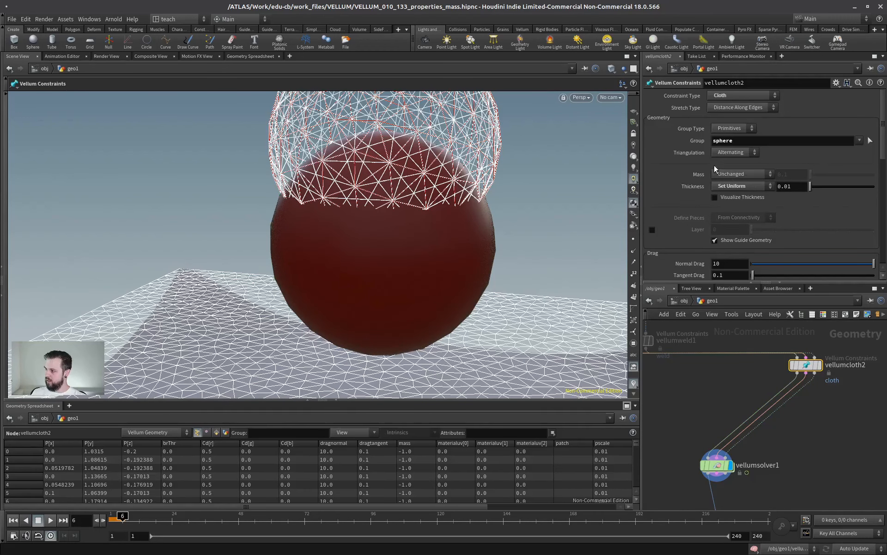
pyautogui.click(735, 186)
pyautogui.click(735, 204)
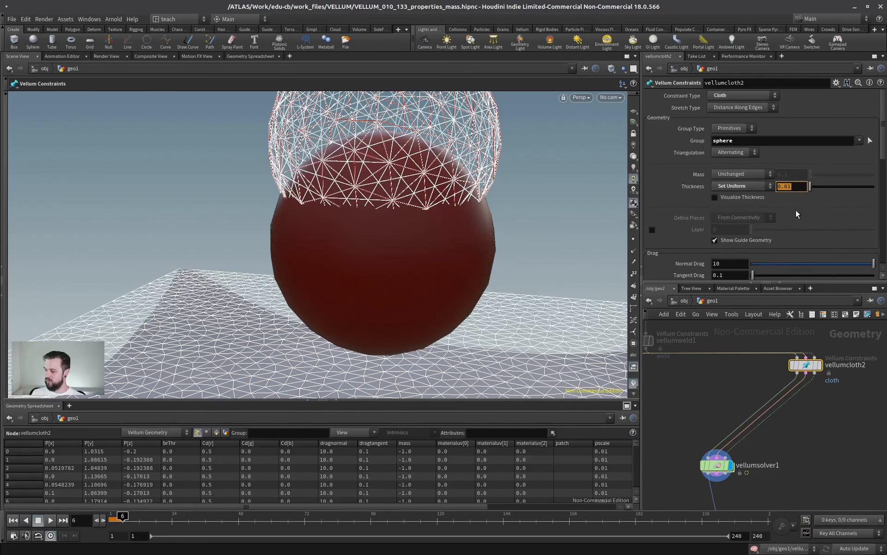
pyautogui.click(746, 185)
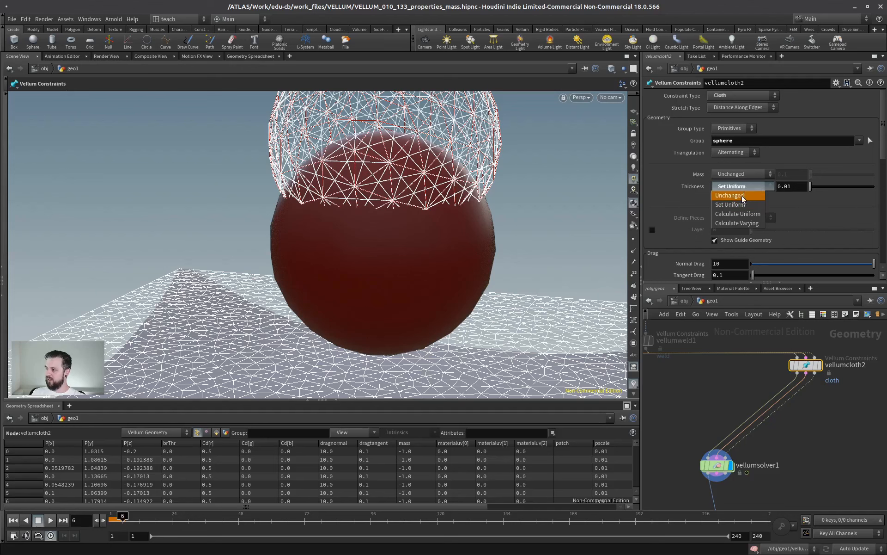
pyautogui.click(742, 195)
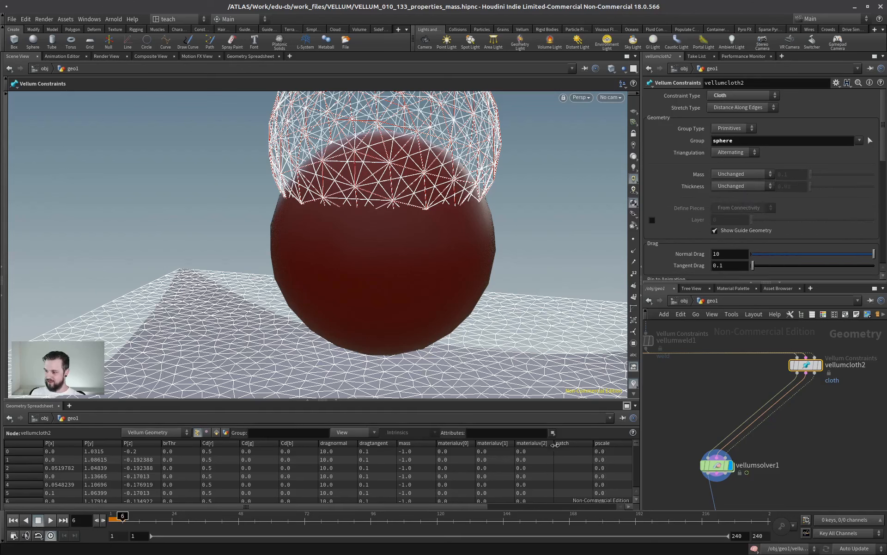
# Step: Check the pscale column of vellumcloth2 and examine the thickness spheres displayed by vellumsolver1 near the simulation's start
pyautogui.moveTo(437, 506); pyautogui.dragTo(478, 506)
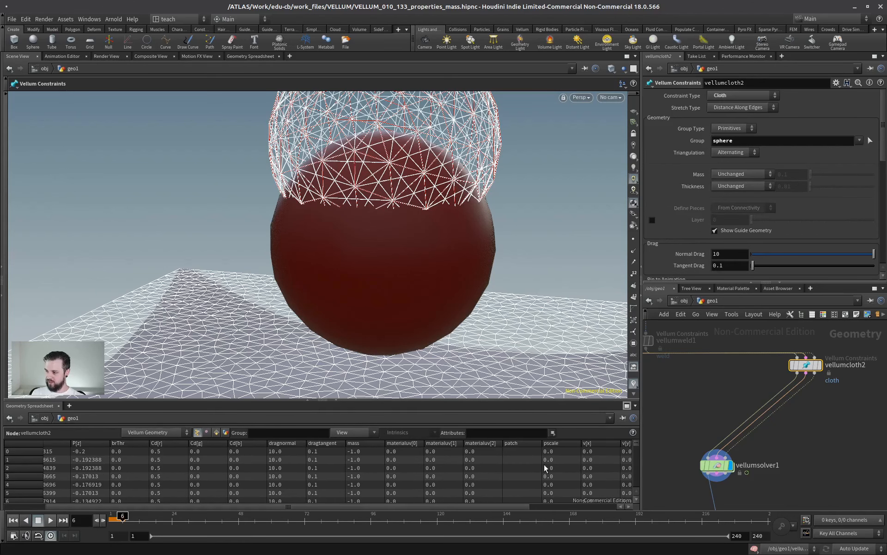
pyautogui.moveTo(775, 460); pyautogui.dragTo(787, 391, button='middle')
pyautogui.click(728, 396)
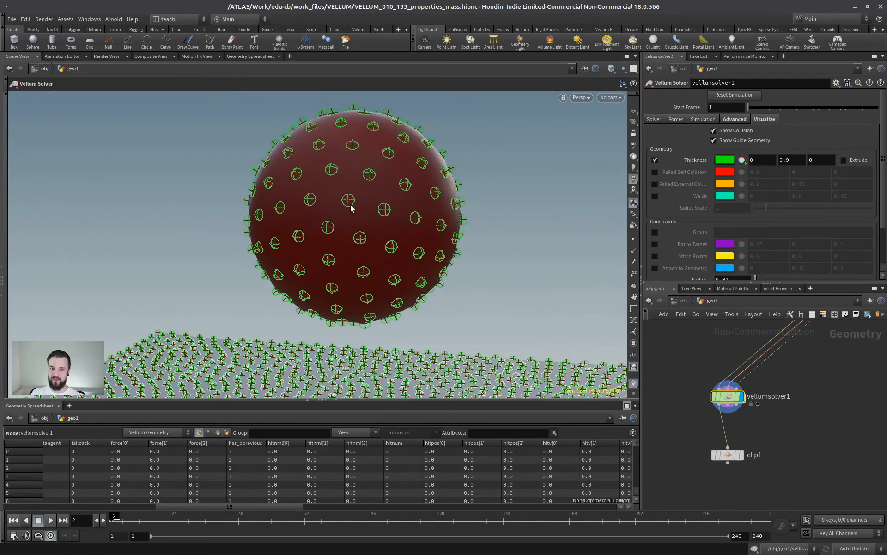
pyautogui.moveTo(412, 283); pyautogui.dragTo(390, 272, button='right')
pyautogui.moveTo(390, 271); pyautogui.dragTo(331, 253, button='middle')
pyautogui.moveTo(330, 252)
pyautogui.mouseDown(button='right')
pyautogui.moveTo(317, 260)
pyautogui.moveTo(319, 248)
pyautogui.moveTo(357, 267)
pyautogui.moveTo(341, 261)
pyautogui.mouseUp(button='right')
pyautogui.moveTo(341, 261); pyautogui.dragTo(328, 259)
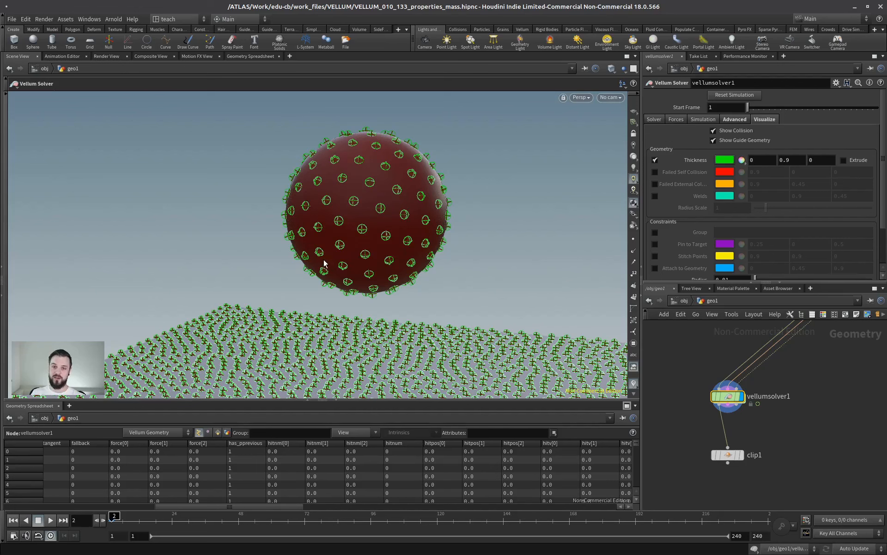
pyautogui.scroll(5, 416, 234)
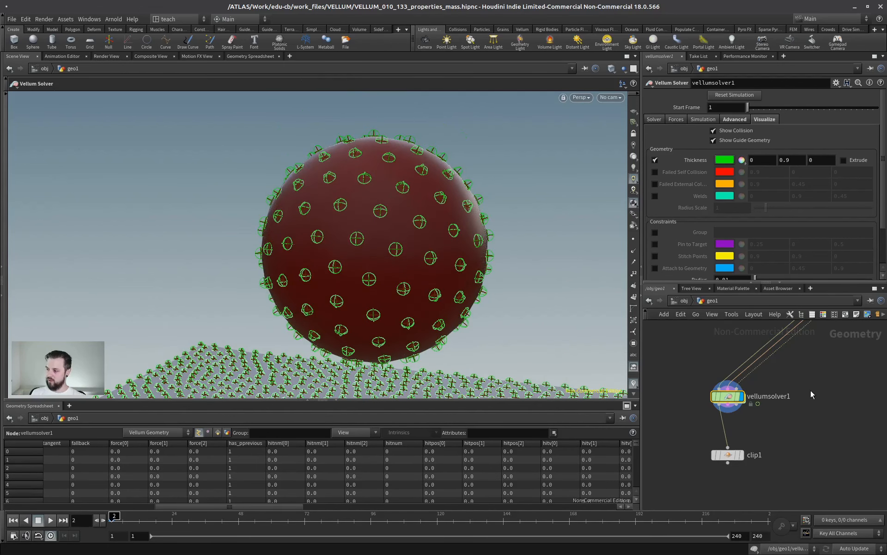
# Step: Set the Thickness mode of vellumcloth2 to Calculate Varying
pyautogui.moveTo(811, 390); pyautogui.dragTo(795, 492, button='middle')
pyautogui.click(802, 399)
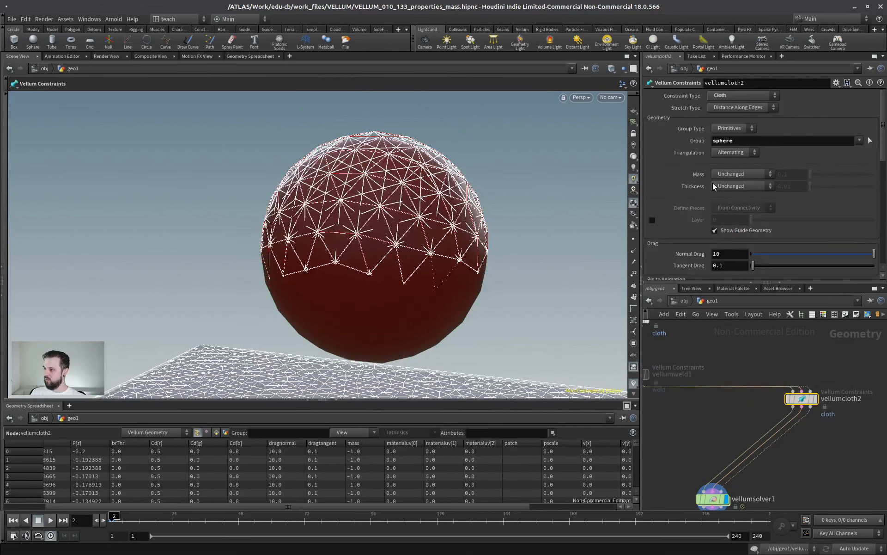
pyautogui.click(734, 188)
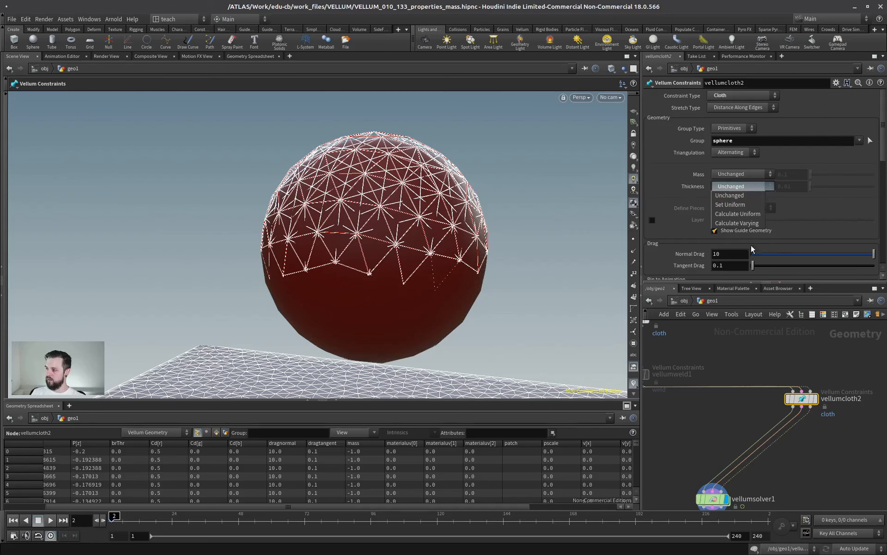
pyautogui.click(738, 224)
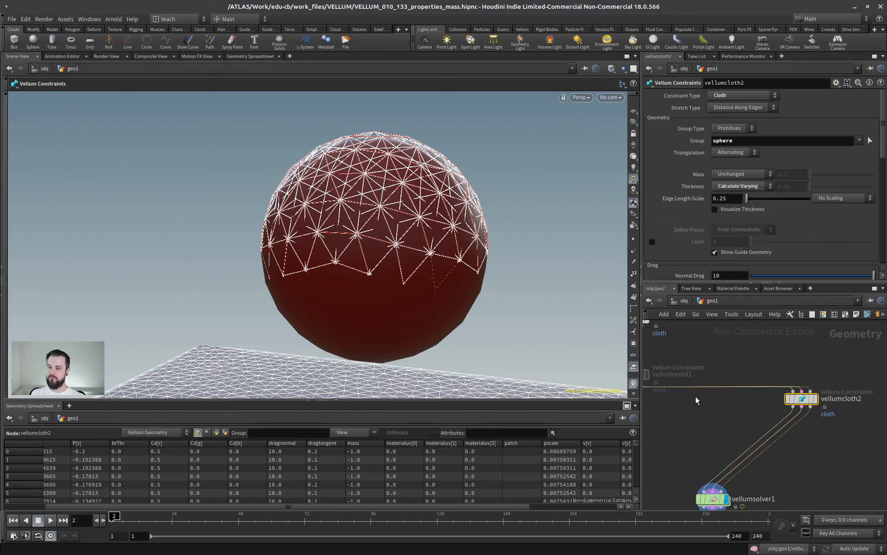
# Step: Examine the thickness spheres on the cloth and ball at vellumsolver1 in wireframe
pyautogui.scroll(-2, 695, 413)
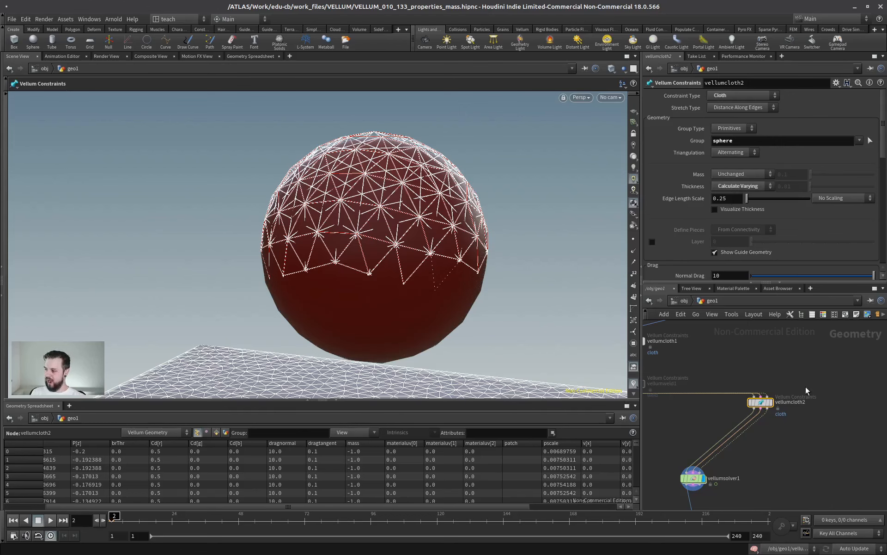
pyautogui.scroll(-3, 460, 258)
pyautogui.moveTo(754, 460); pyautogui.dragTo(657, 493)
pyautogui.scroll(10, 338, 259)
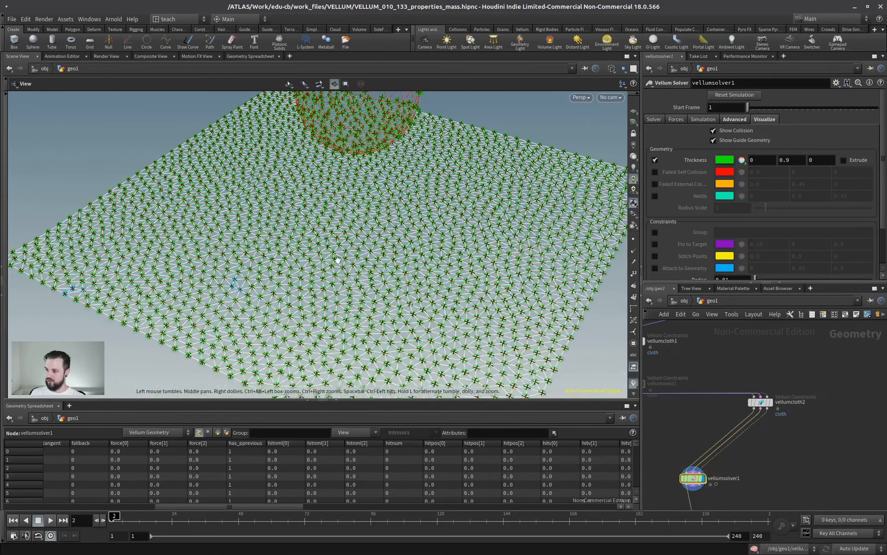
pyautogui.scroll(3, 338, 259)
pyautogui.scroll(8, 793, 395)
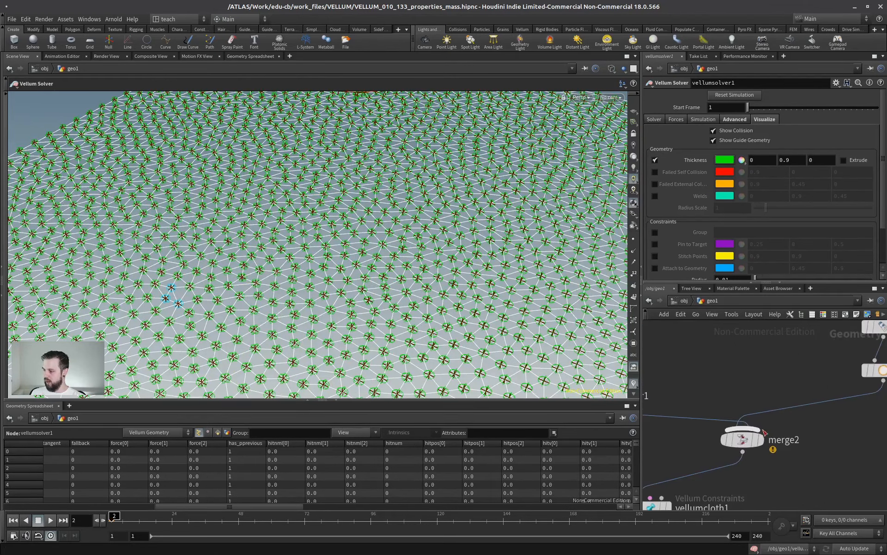
# Step: Display merge2 and examine the edge lengths of the cloth and sphere meshes in wireframe
pyautogui.click(742, 438)
pyautogui.scroll(-10, 430, 285)
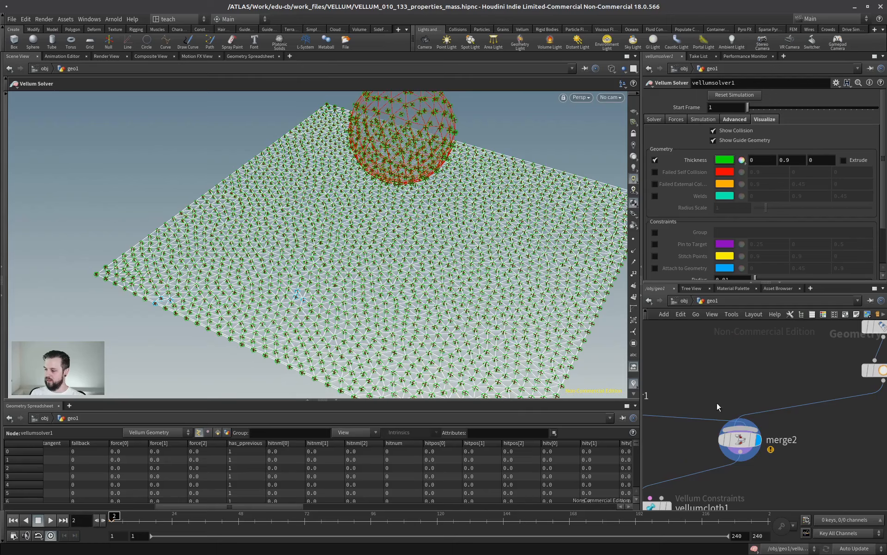
pyautogui.click(739, 438)
pyautogui.scroll(5, 468, 254)
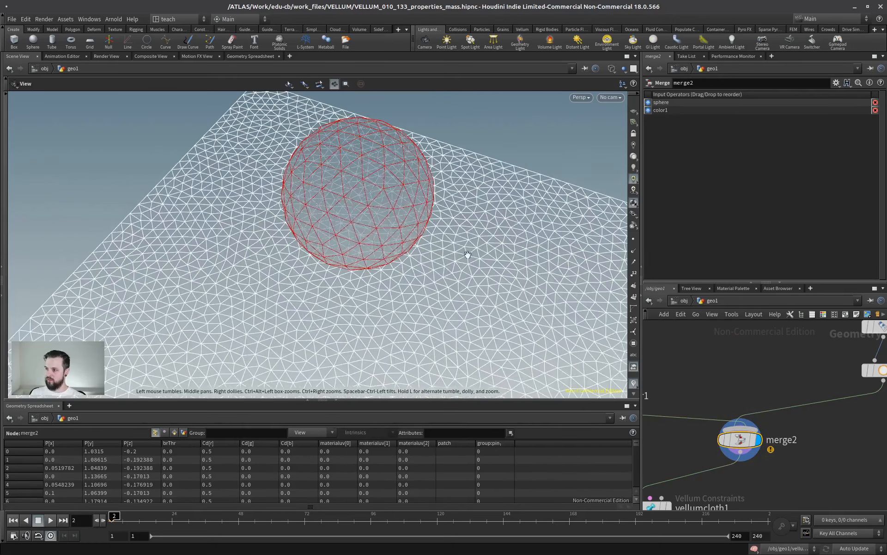
pyautogui.scroll(6, 342, 218)
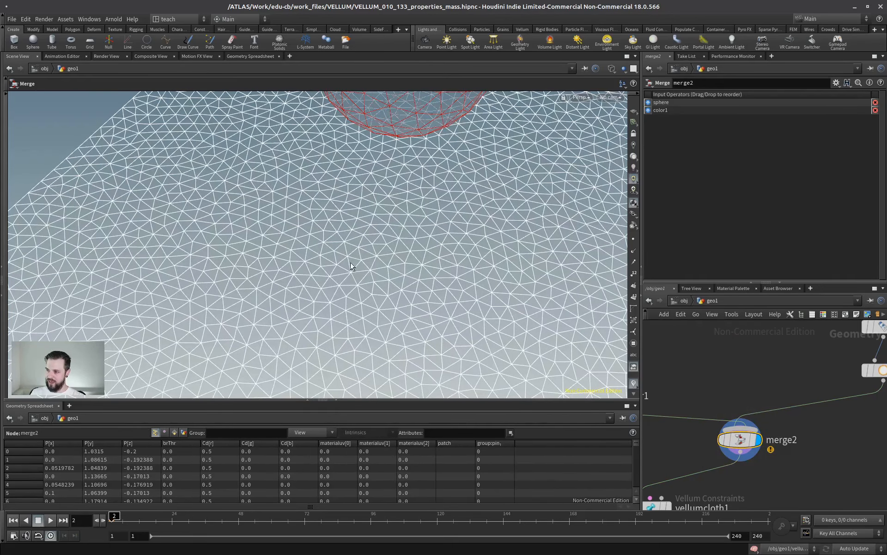
pyautogui.scroll(-6, 351, 267)
pyautogui.scroll(-3, 757, 382)
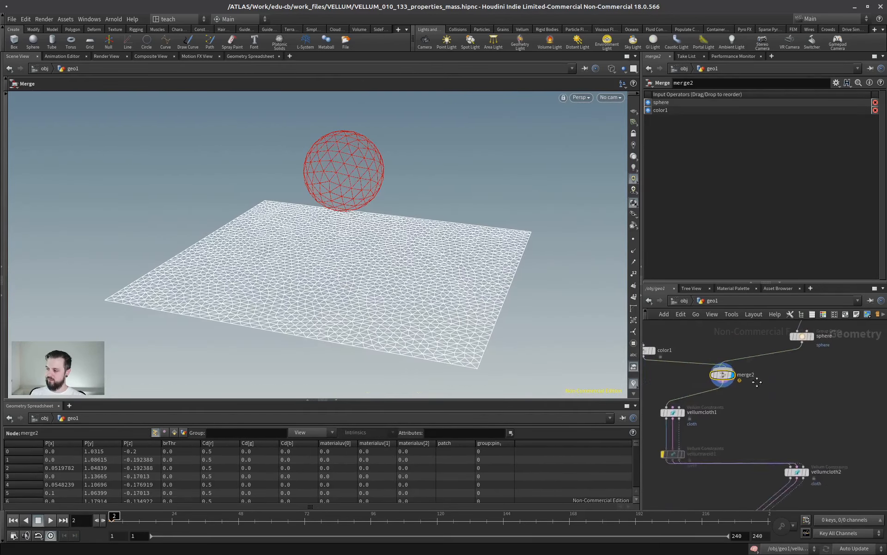
# Step: Set the Thickness mode of vellumcloth2 to Calculate Uniform
pyautogui.moveTo(756, 381); pyautogui.dragTo(750, 364, button='middle')
pyautogui.click(775, 404)
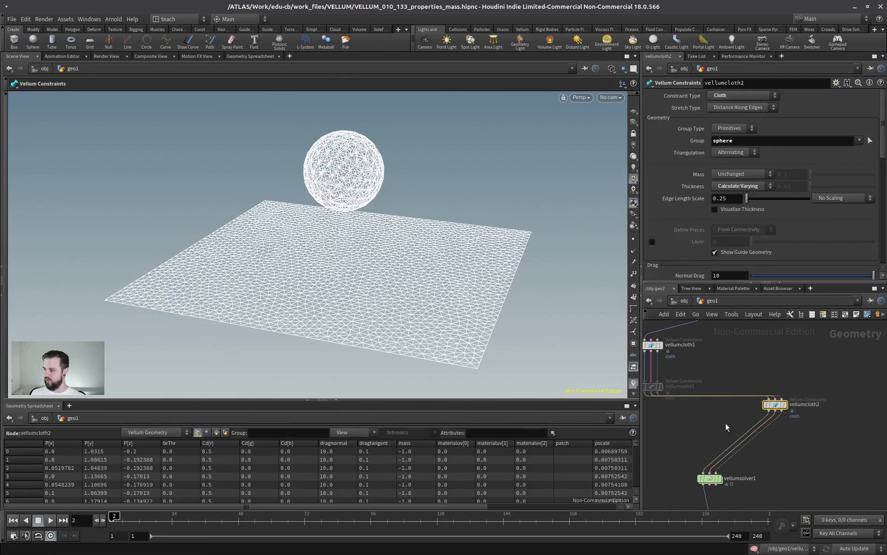
pyautogui.click(755, 186)
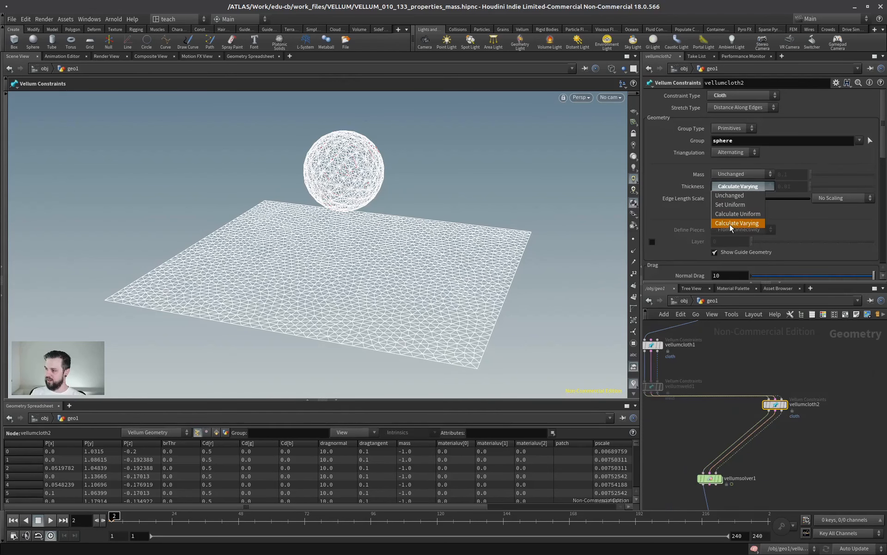
pyautogui.click(736, 214)
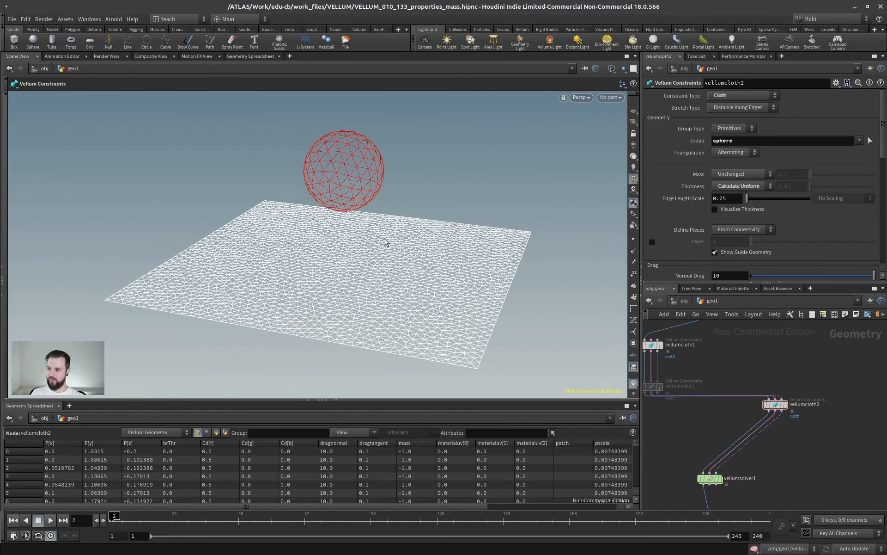
# Step: Display edgefracture1 with its bypass removed and enable its Primitive Piece output named piece
pyautogui.press('w')
pyautogui.moveTo(647, 324); pyautogui.dragTo(798, 429, button='middle')
pyautogui.scroll(2, 781, 352)
pyautogui.moveTo(756, 366); pyautogui.dragTo(757, 423, button='middle')
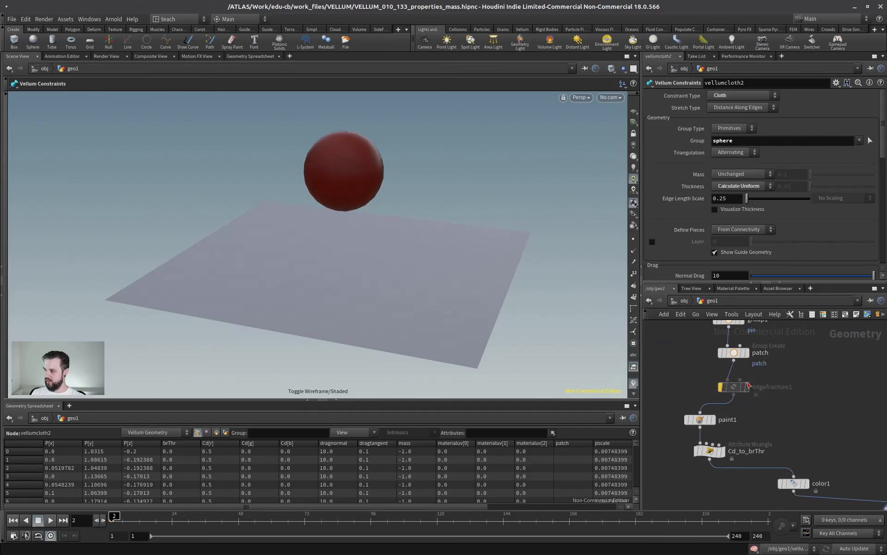
pyautogui.click(736, 387)
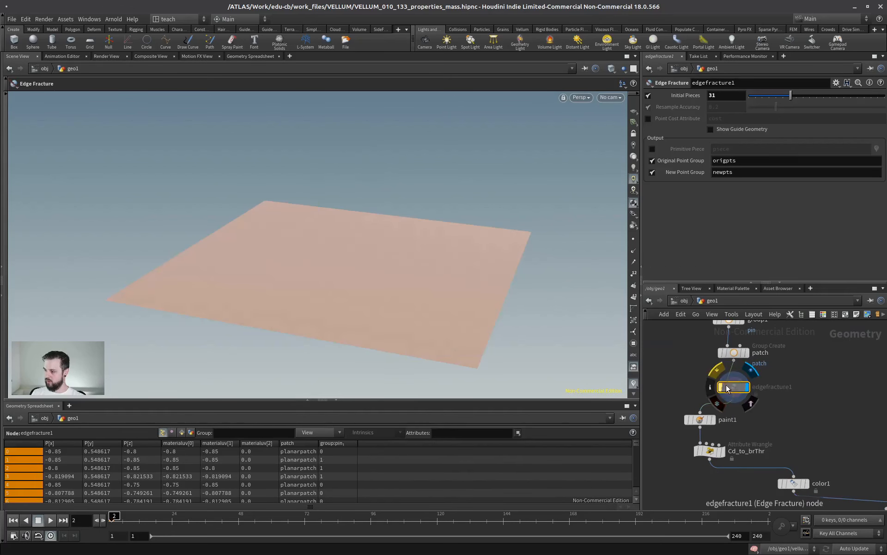
pyautogui.press('w')
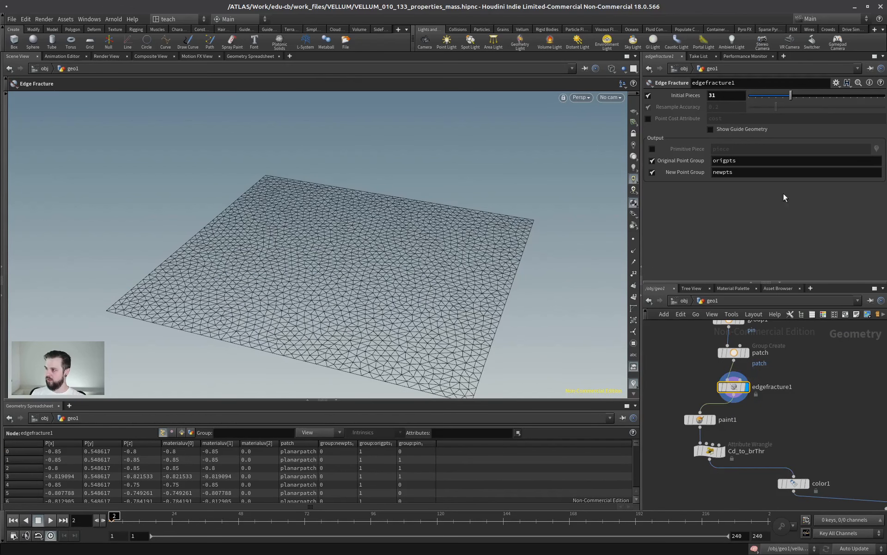
pyautogui.click(652, 149)
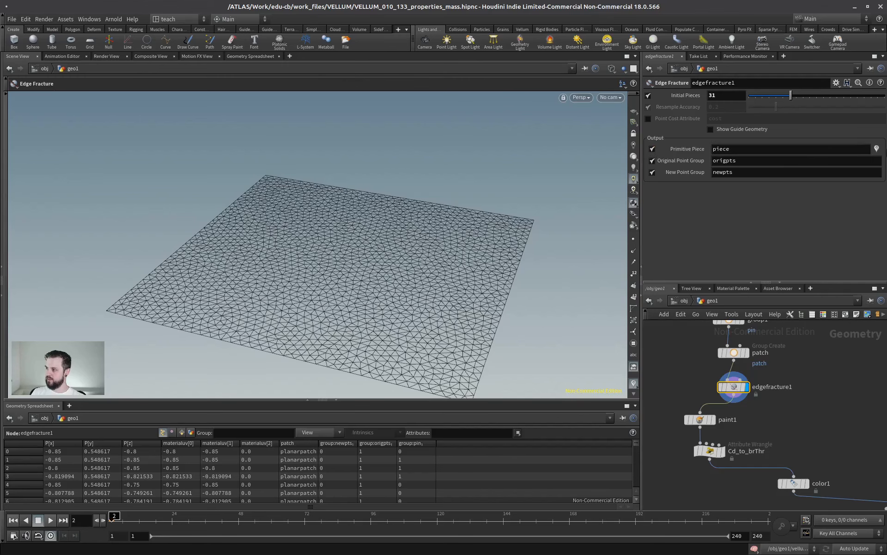
# Step: Visualize the piece attribute of edgefracture1 as colors and examine the fractured patch in shaded and wireframe display
pyautogui.press('Escape')
pyautogui.moveTo(379, 258)
pyautogui.mouseDown()
pyautogui.moveTo(396, 277)
pyautogui.moveTo(341, 240)
pyautogui.moveTo(376, 252)
pyautogui.moveTo(455, 249)
pyautogui.mouseUp()
pyautogui.press('w')
pyautogui.moveTo(454, 248); pyautogui.dragTo(408, 245, button='middle')
pyautogui.press('Return')
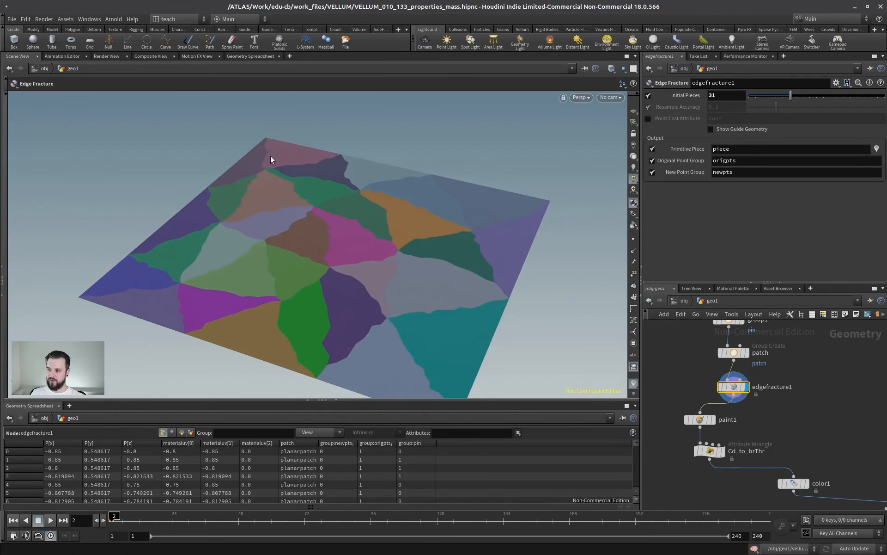
pyautogui.press('w')
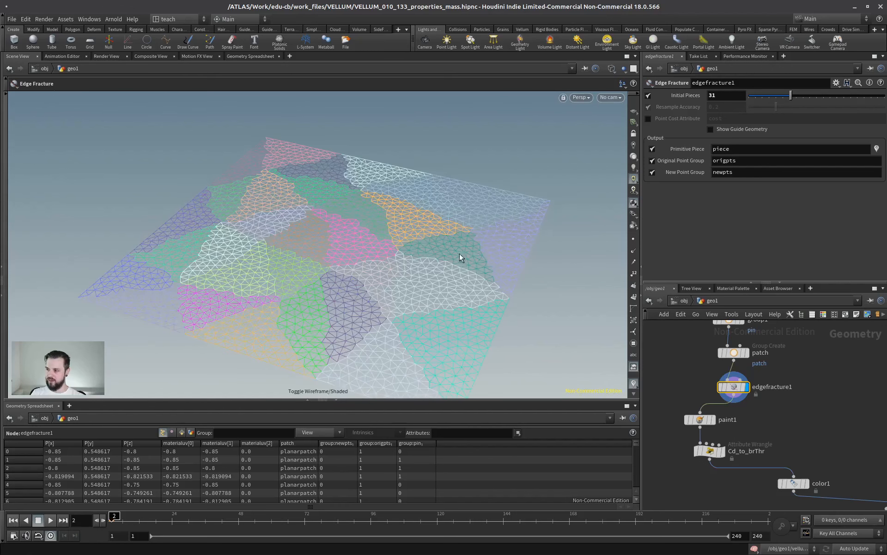
# Step: Set the Thickness mode of vellumcloth1 to Set Uniform
pyautogui.moveTo(835, 479); pyautogui.dragTo(718, 372, button='middle')
pyautogui.click(702, 432)
pyautogui.click(743, 186)
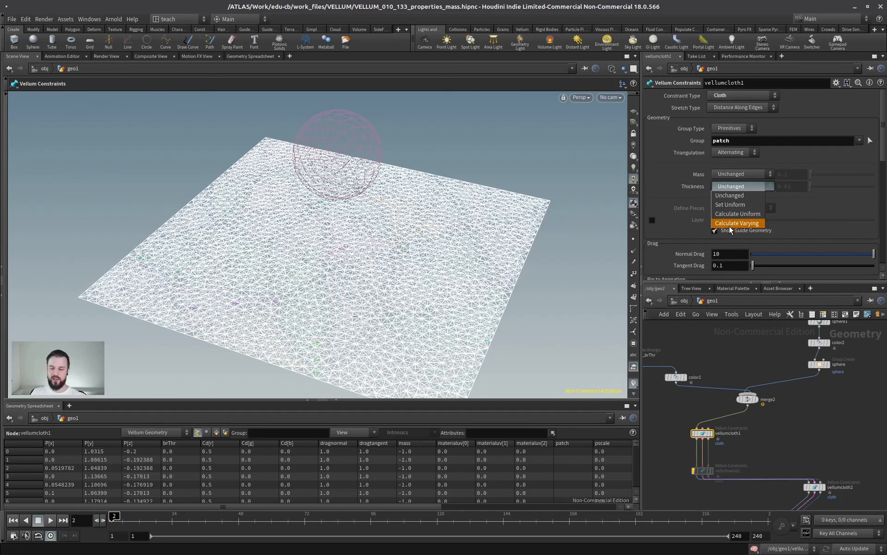
pyautogui.click(799, 439)
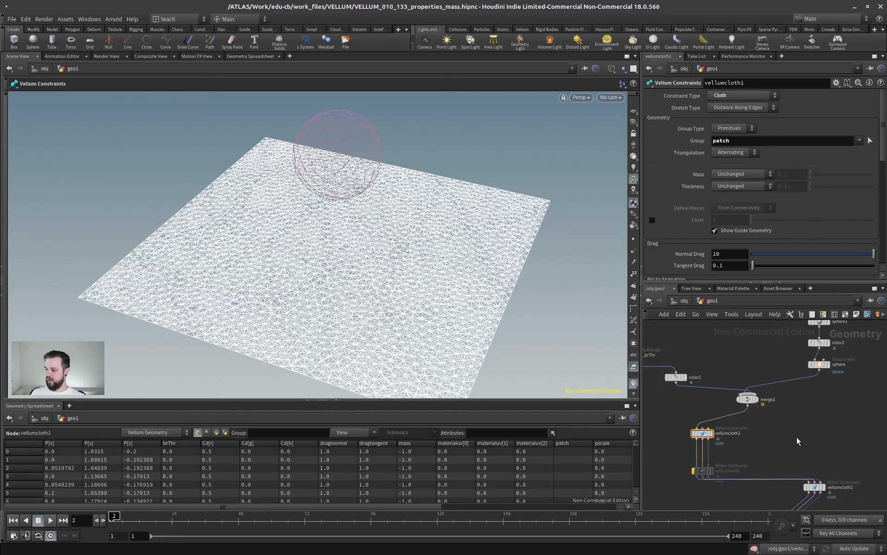
pyautogui.moveTo(821, 473); pyautogui.dragTo(800, 380, button='middle')
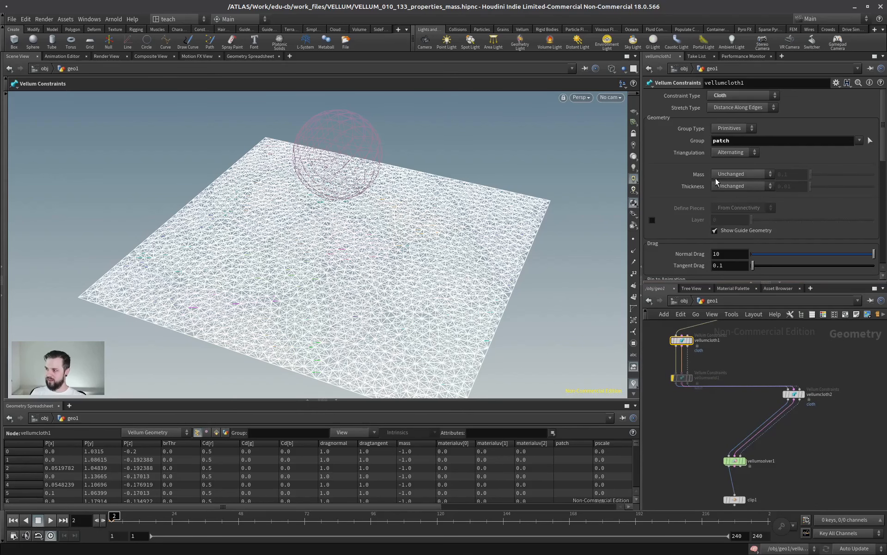
pyautogui.click(748, 185)
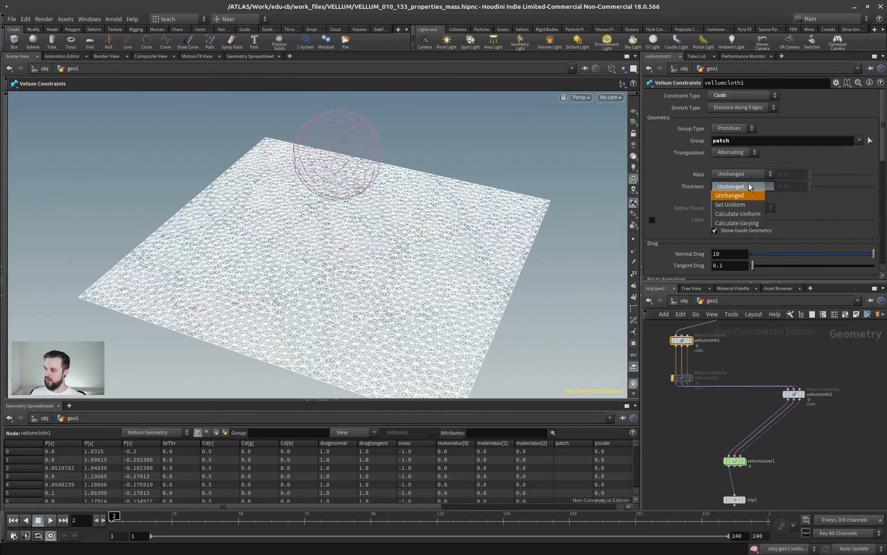
pyautogui.click(740, 205)
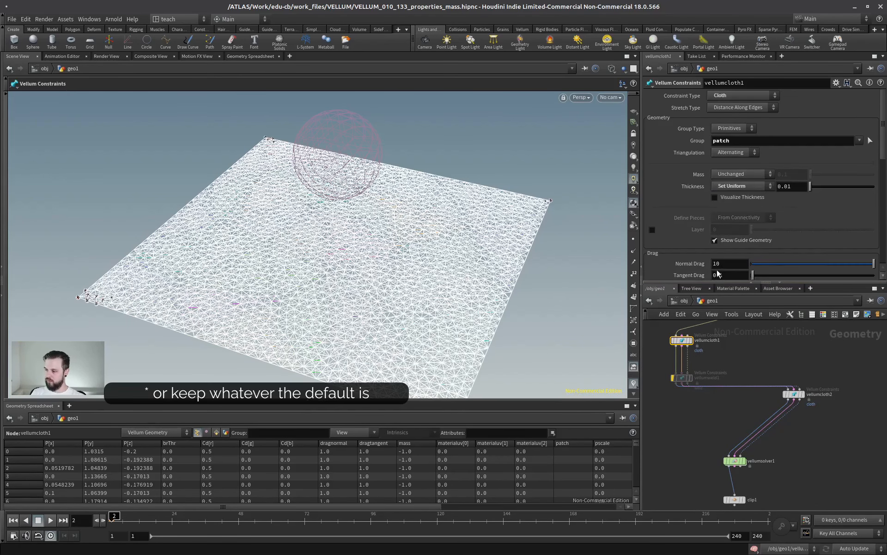